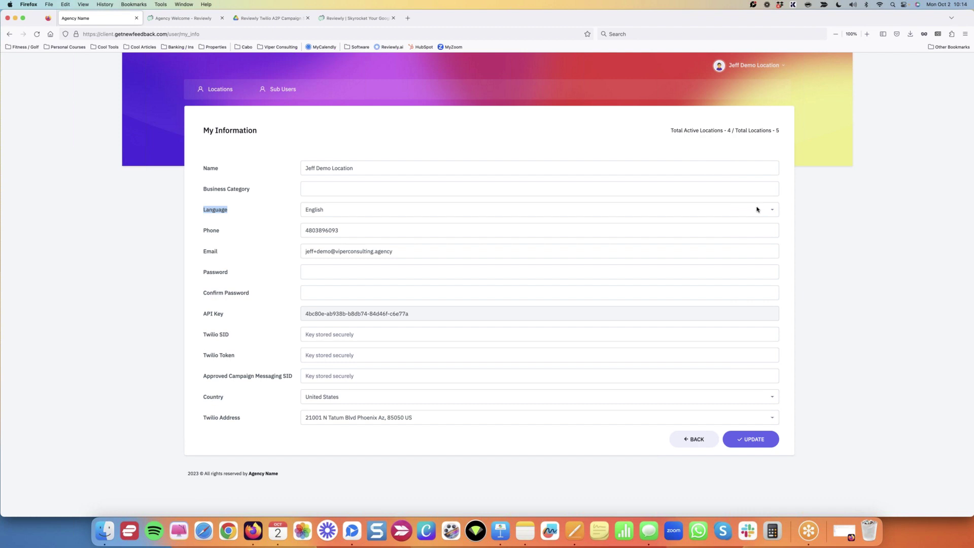
View the available Language options in My Information without changing the selection, and switch to the Keynote presentation.
left_click(756, 210)
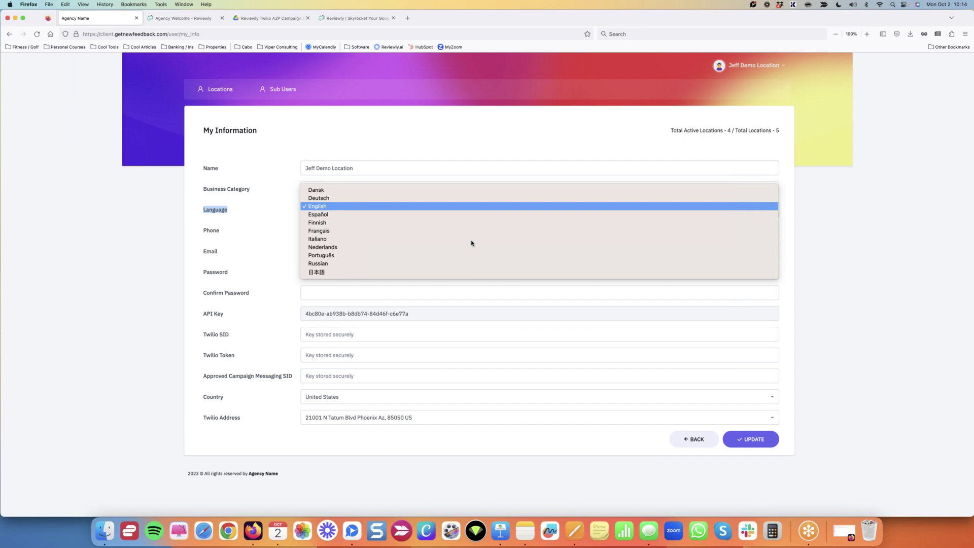
left_click(248, 220)
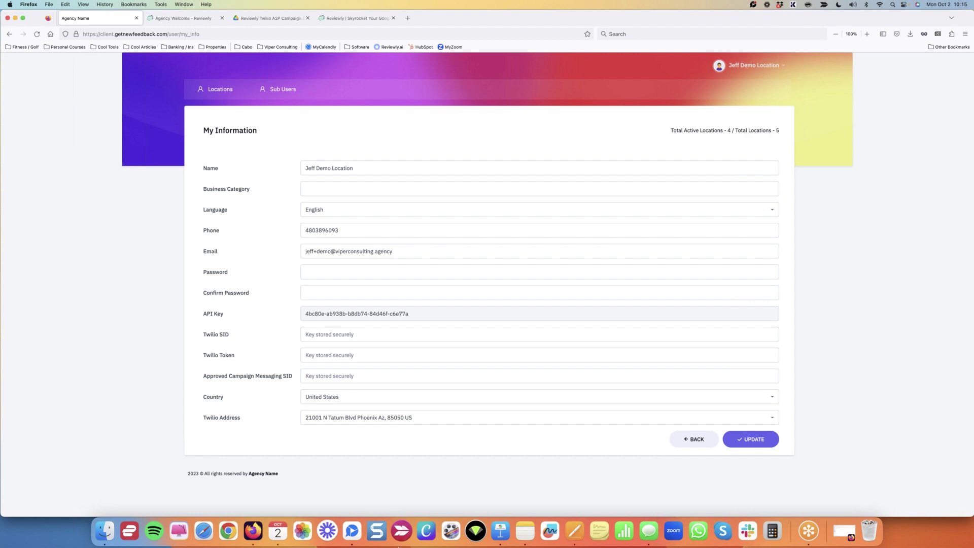
left_click(506, 539)
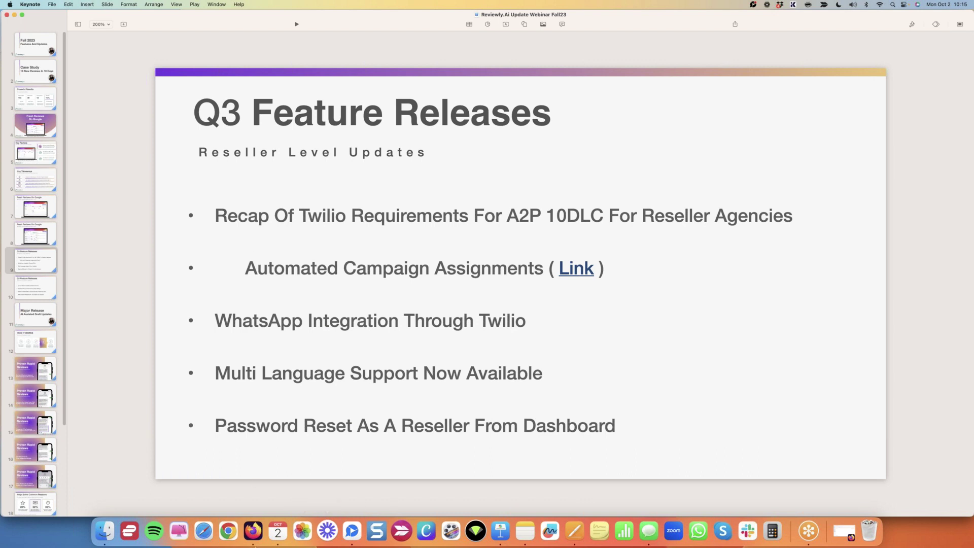
Switch to Firefox and view the password update form for the Business Name location, closing it without changes.
left_click(252, 531)
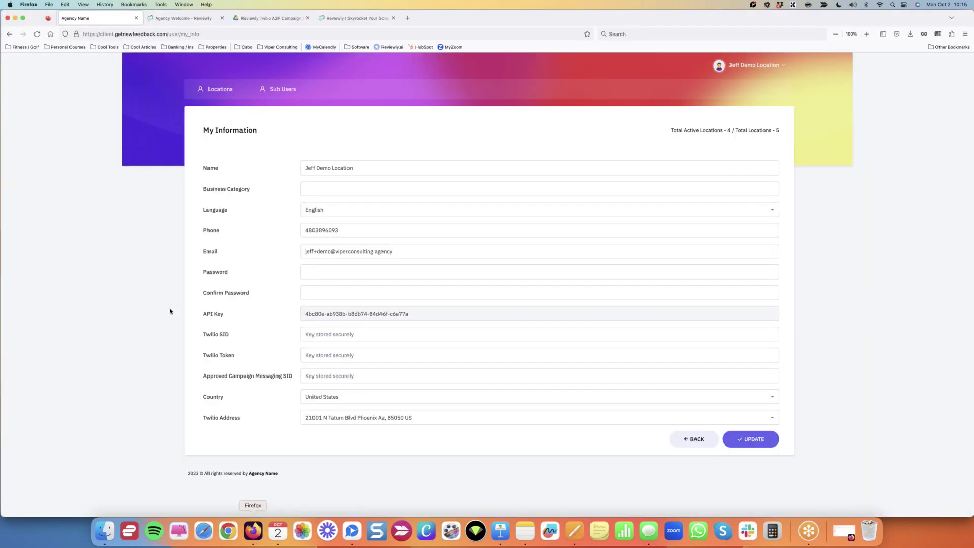
left_click(218, 90)
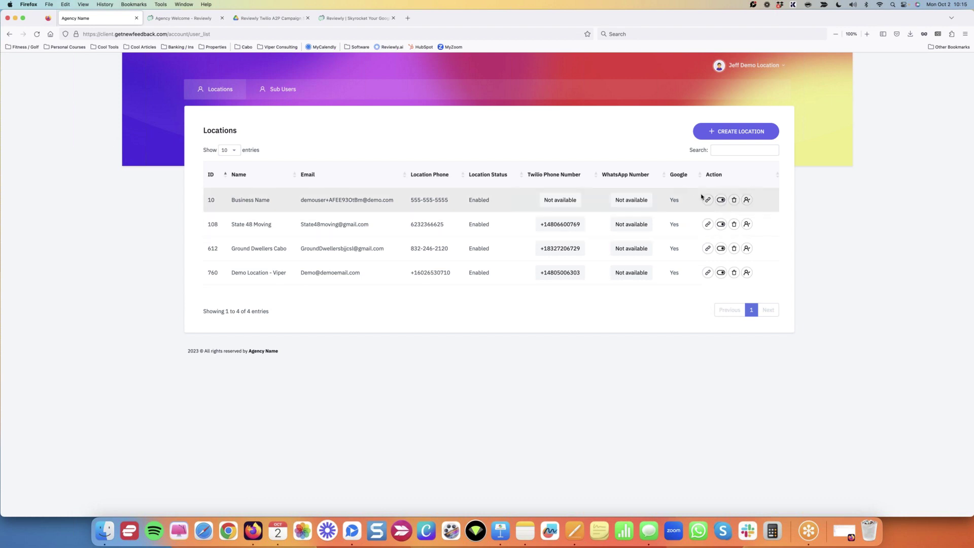
left_click(747, 200)
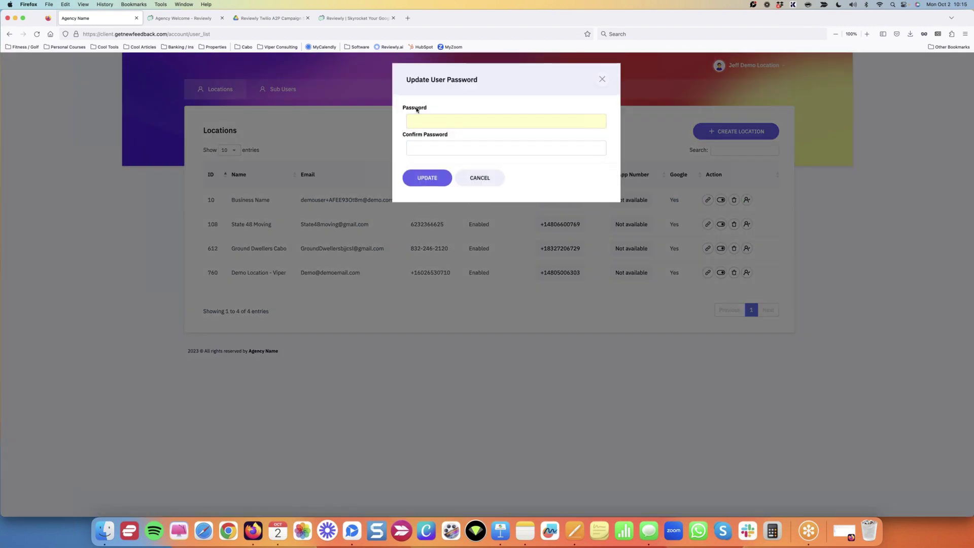
left_click(602, 80)
Switch to Keynote, present the slideshow from Reseller Level Updates through Business Location Updates, and exit it.
left_click(501, 531)
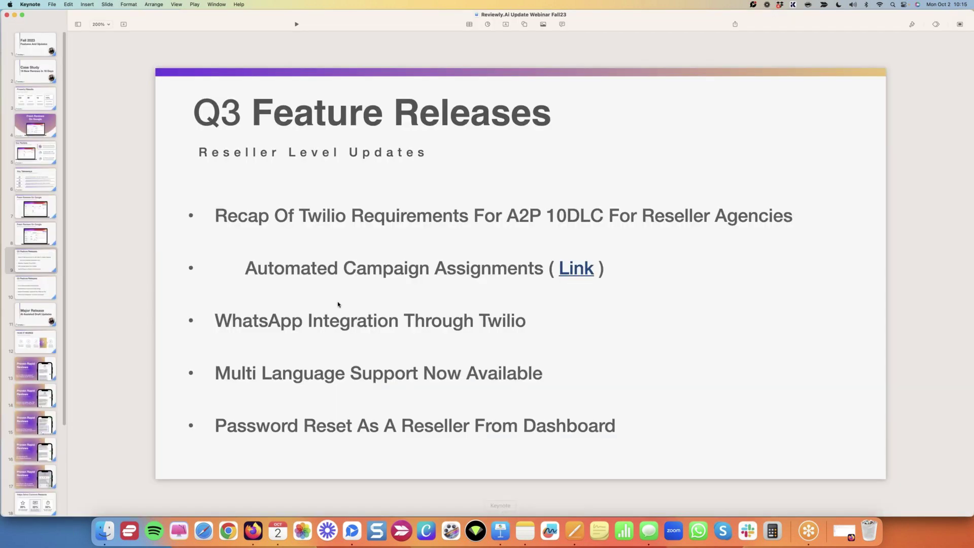
left_click(295, 23)
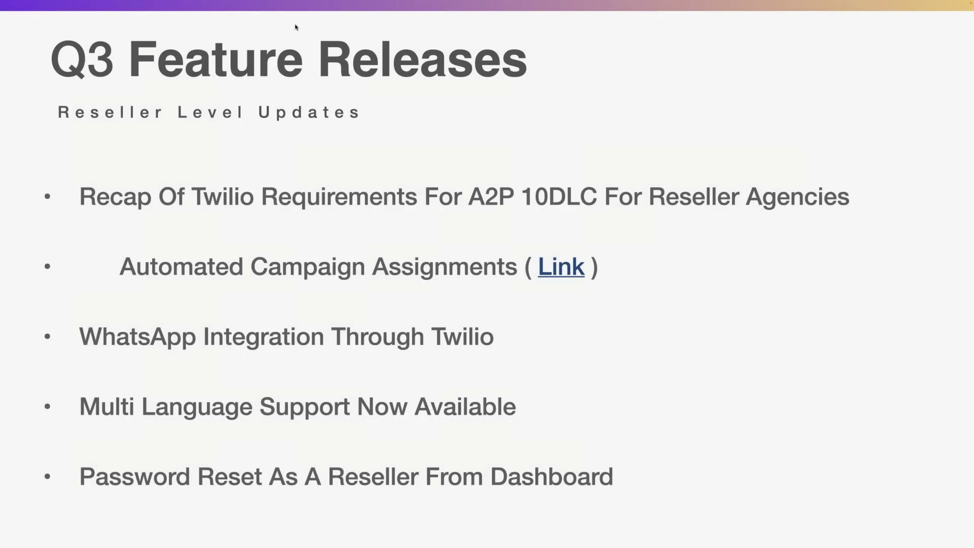
left_click(296, 26)
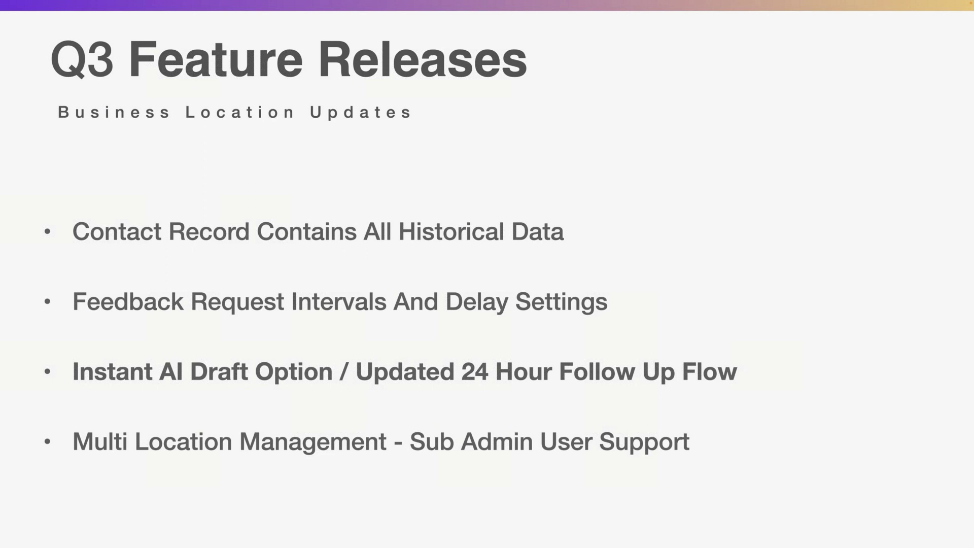
key("Escape")
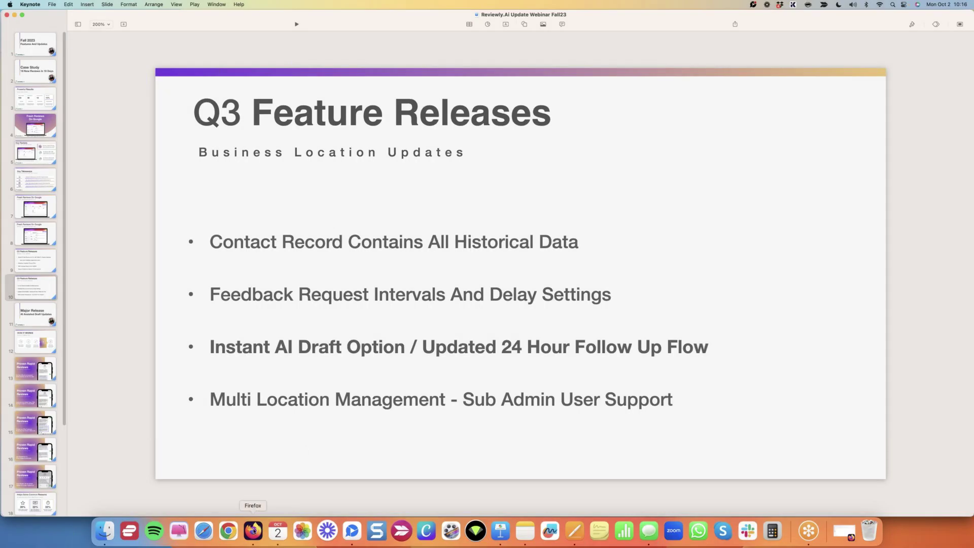
Switch to Firefox, access the Business Name location, view the first contact's message history, and return to the location dashboard.
left_click(252, 531)
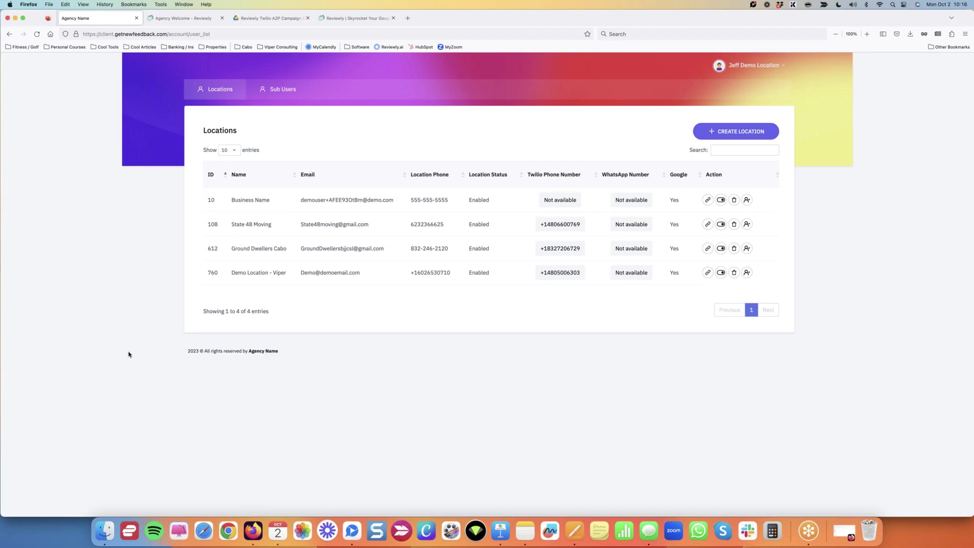
left_click(706, 200)
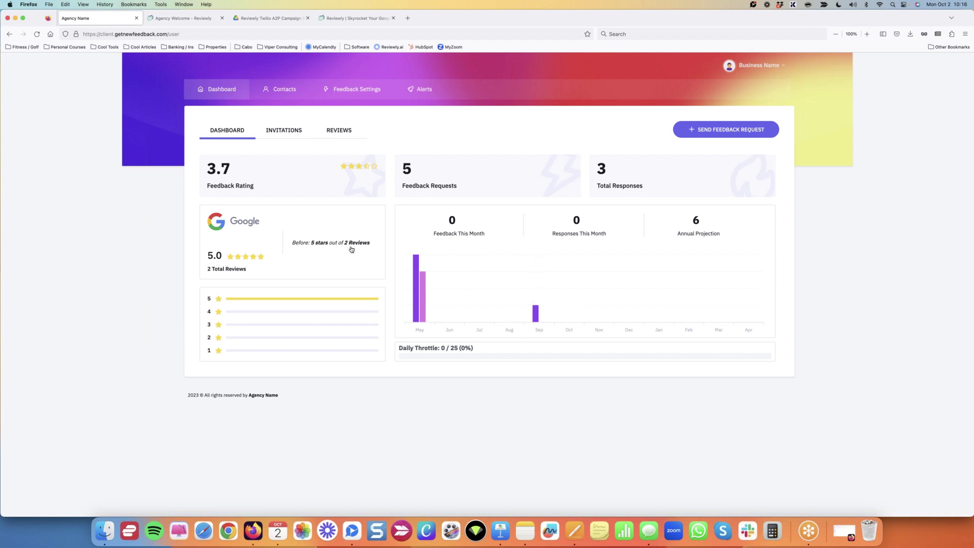
left_click(276, 90)
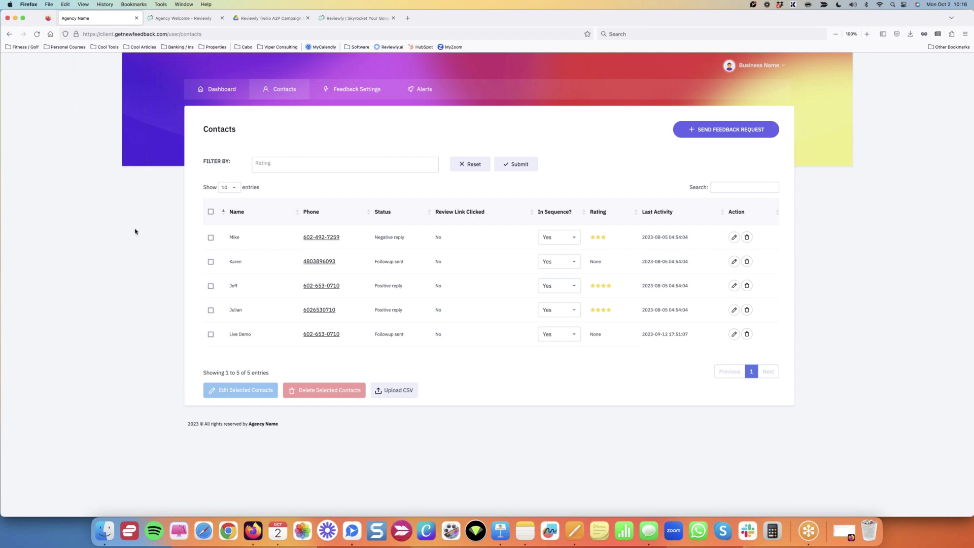
left_click(321, 237)
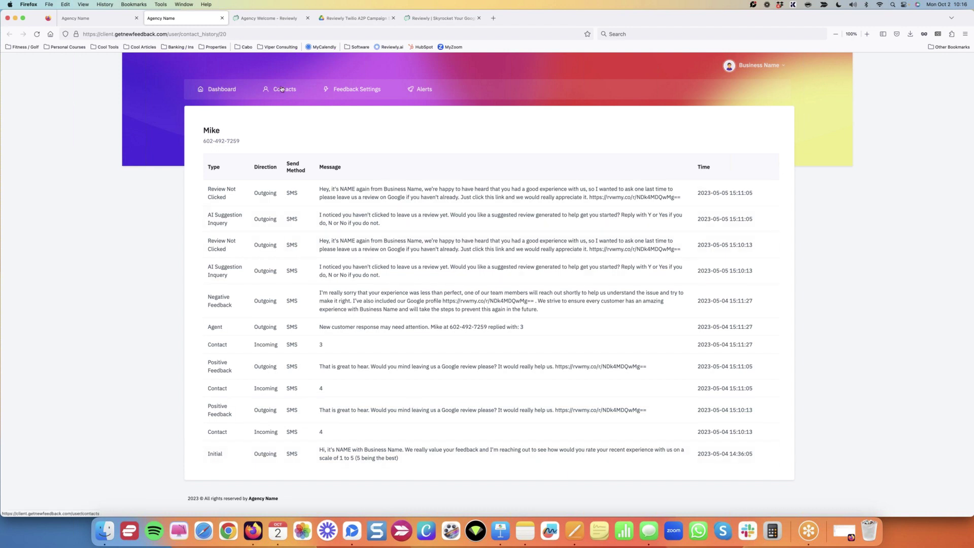
left_click(235, 91)
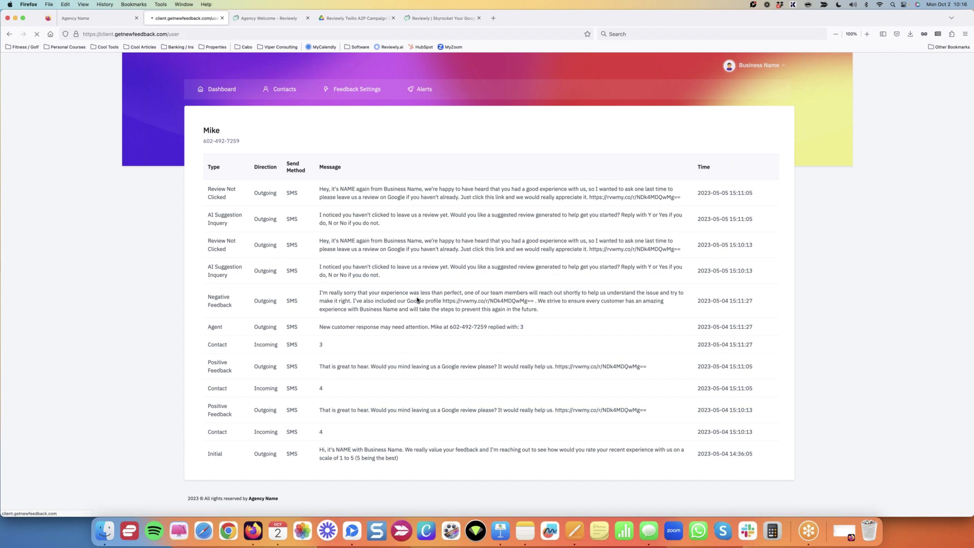
Switch to Keynote, present the Business Location Updates slide full screen, and exit the slideshow.
left_click(500, 531)
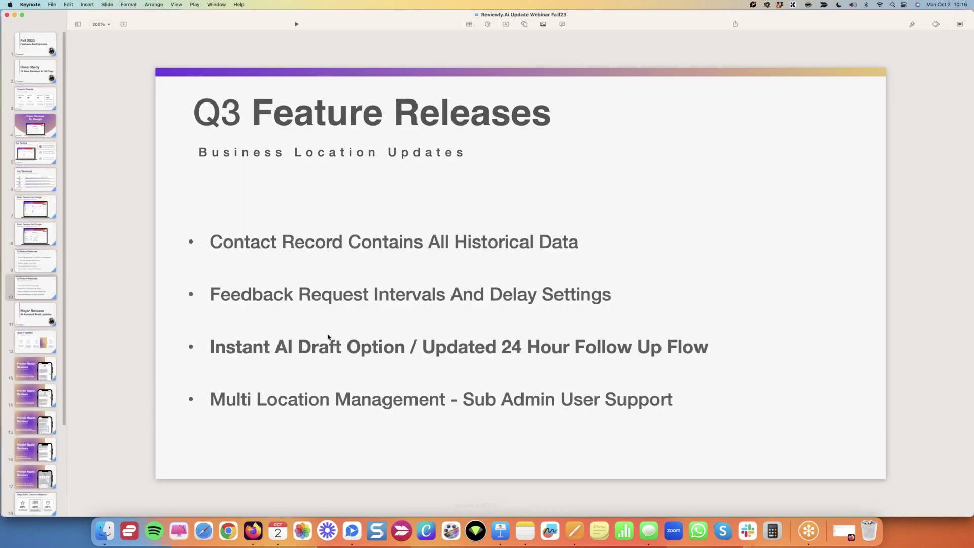
left_click(296, 24)
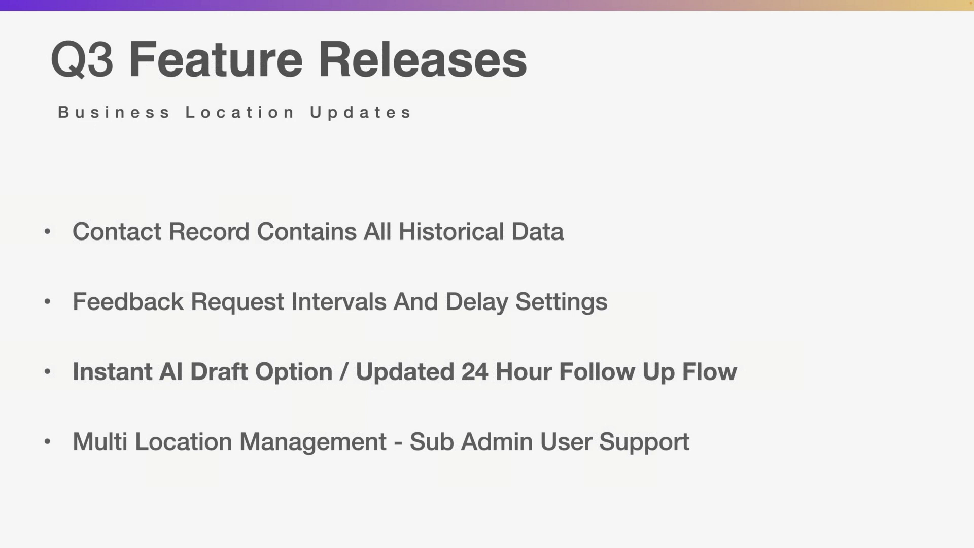
key("Escape")
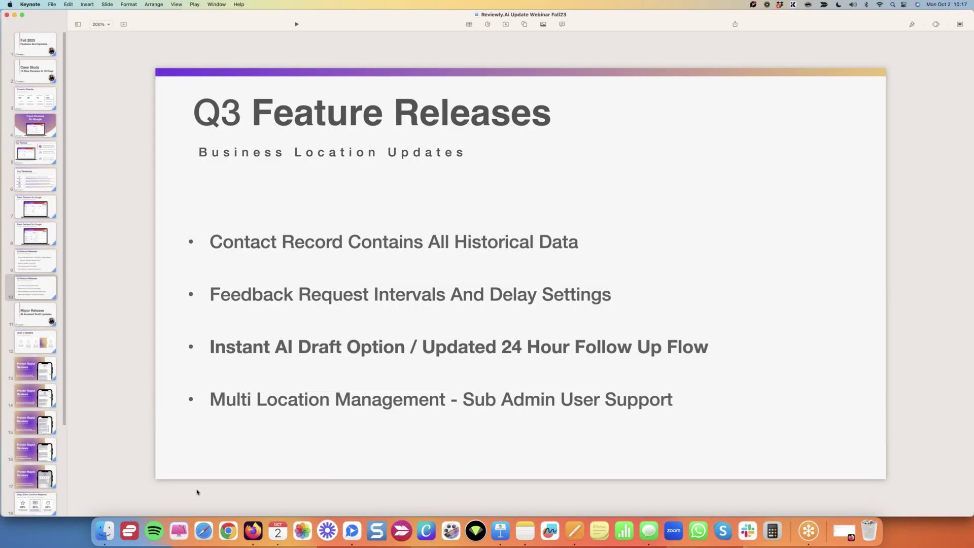
Switch to Firefox, show the location's Request Settings for feedback, and highlight the Kiosk Page Enabled label.
left_click(253, 530)
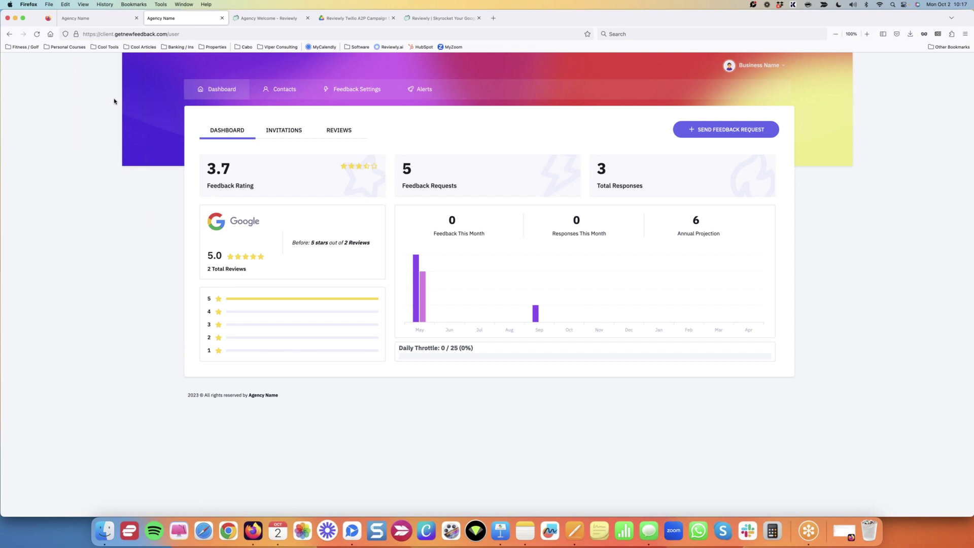
left_click(356, 92)
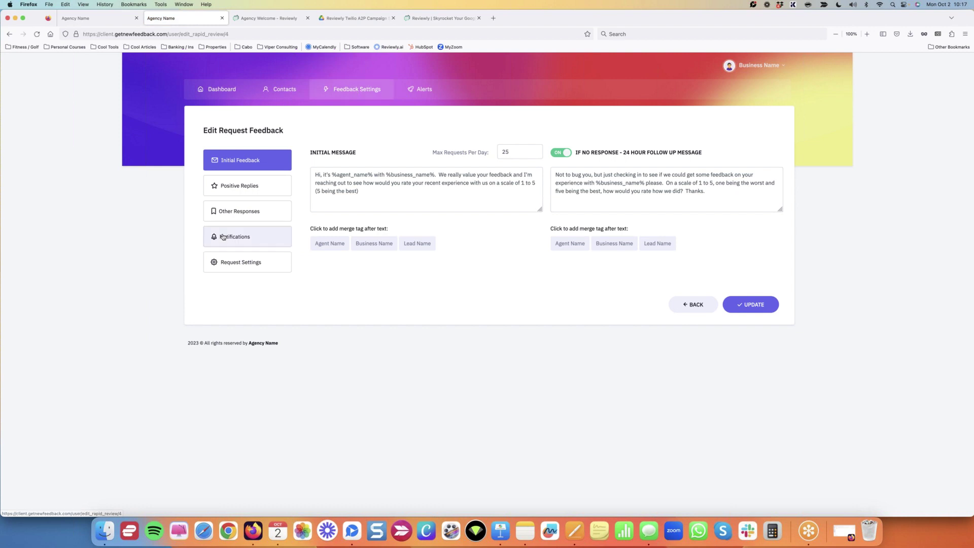
left_click(242, 267)
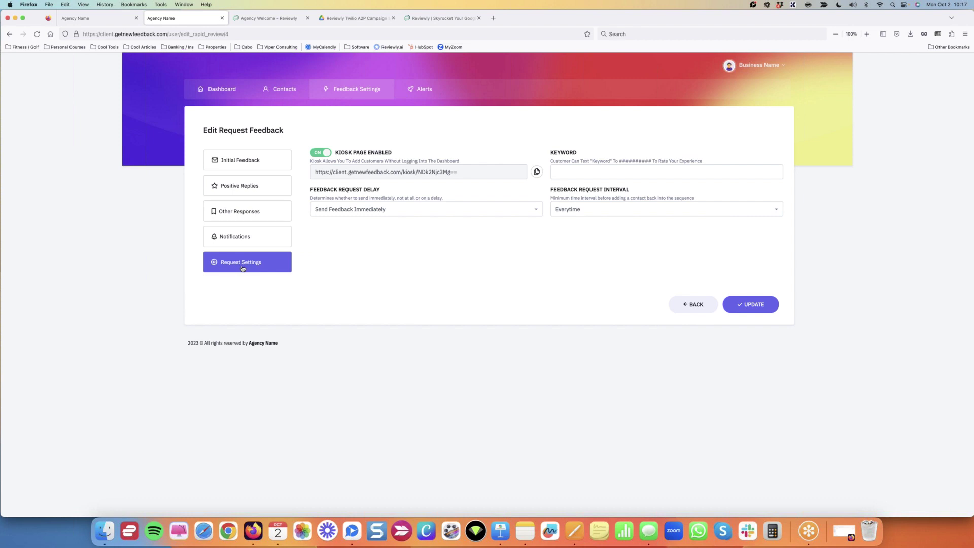
left_click_drag(397, 153, 336, 155)
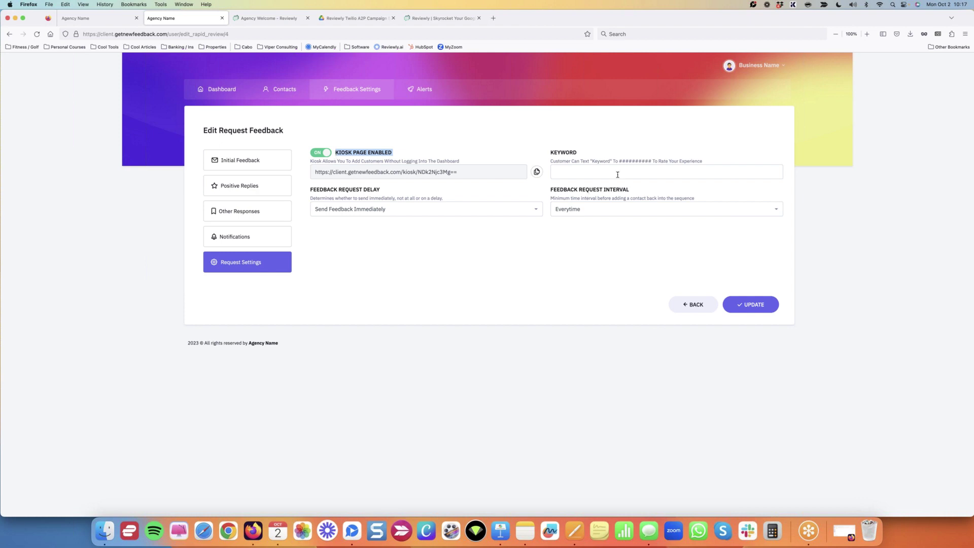
left_click(366, 248)
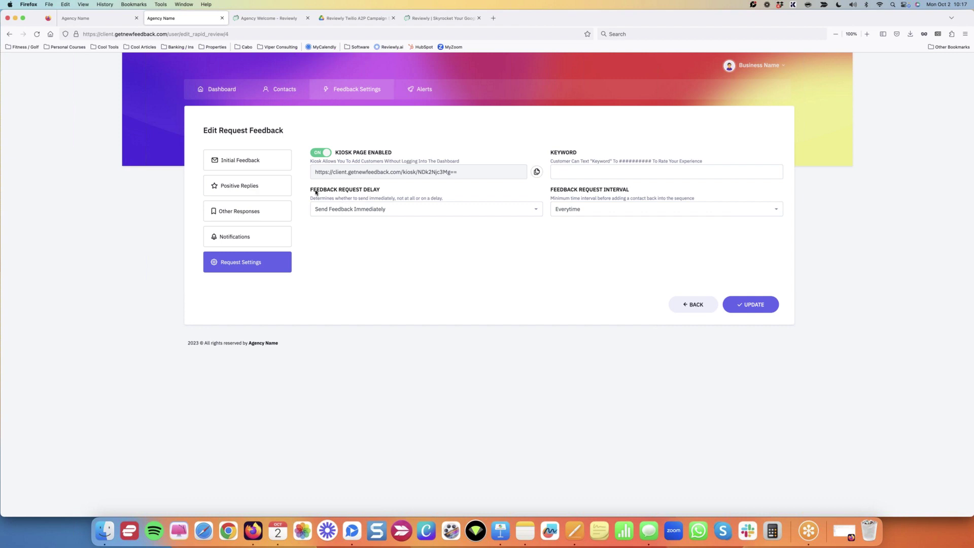
Highlight the Feedback Request Delay label and view its delay options without changing the setting.
left_click_drag(310, 190, 372, 195)
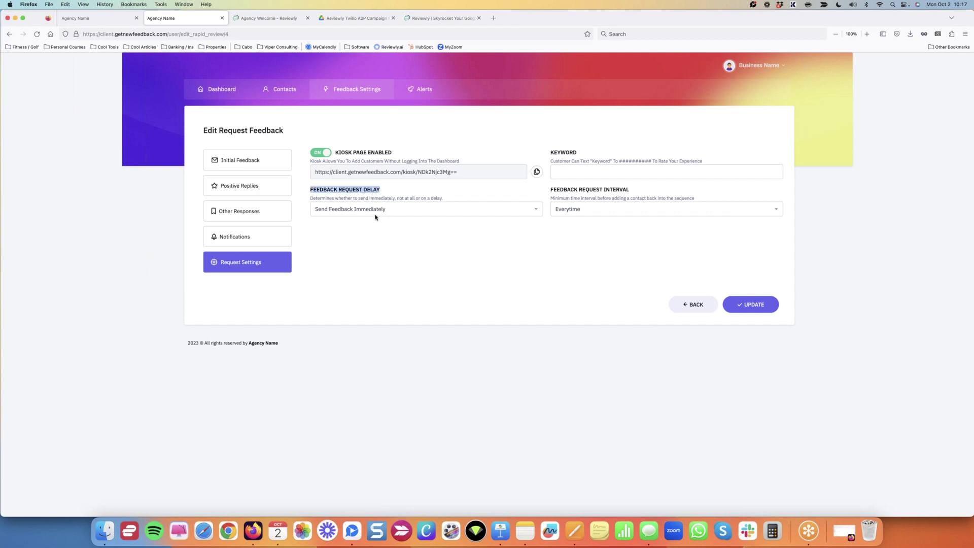
left_click(372, 211)
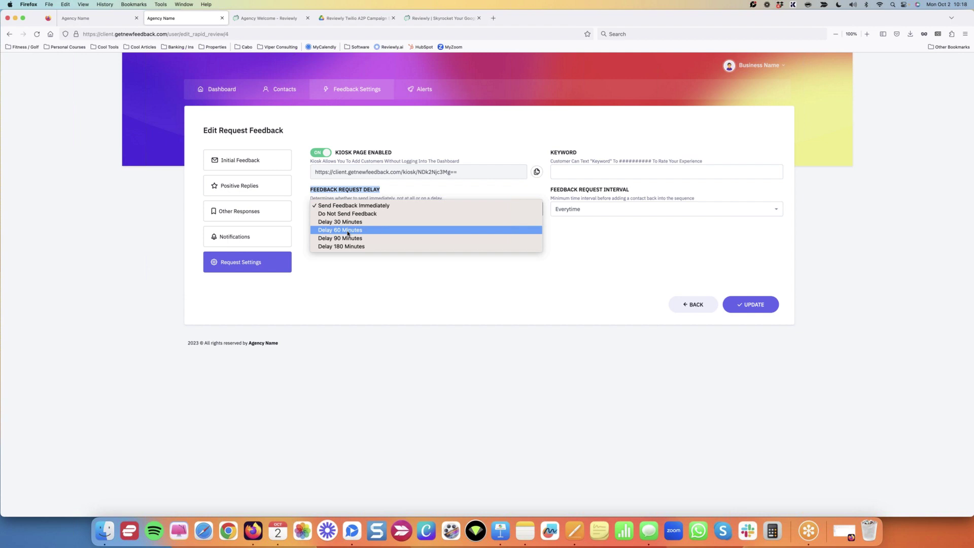
left_click(370, 273)
left_click(377, 262)
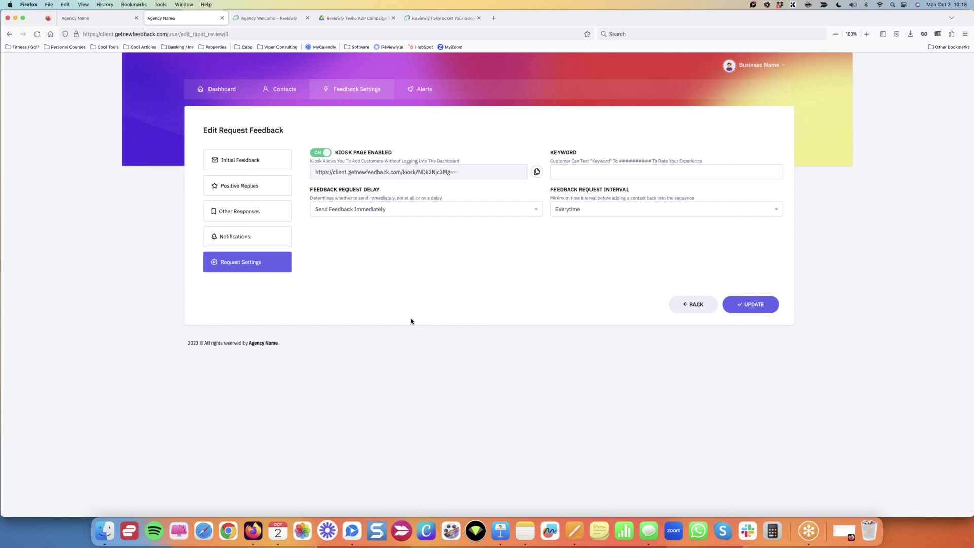
Set the Feedback Request Interval to Send Feedback Once, save the feedback settings, and recheck them under Request Settings.
left_click_drag(629, 190, 550, 194)
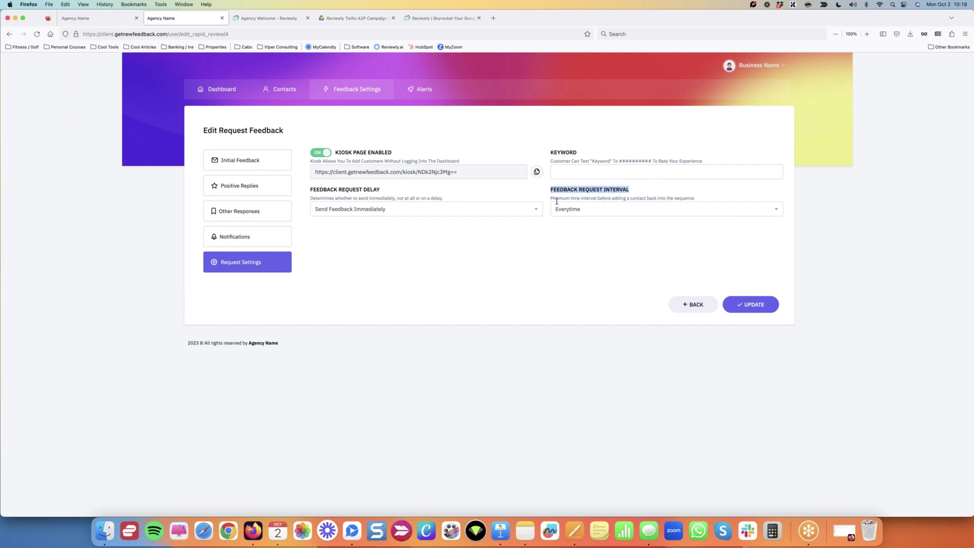
left_click(593, 214)
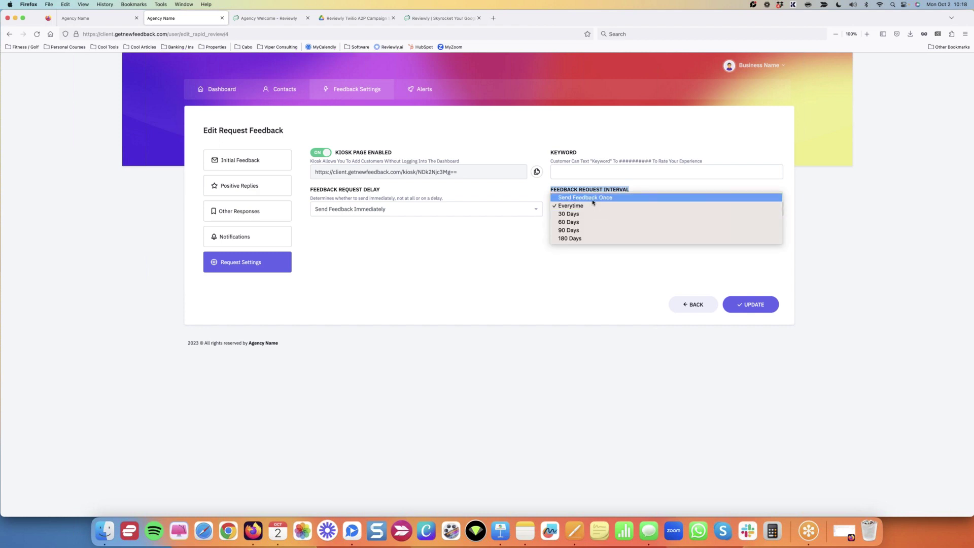
left_click(592, 199)
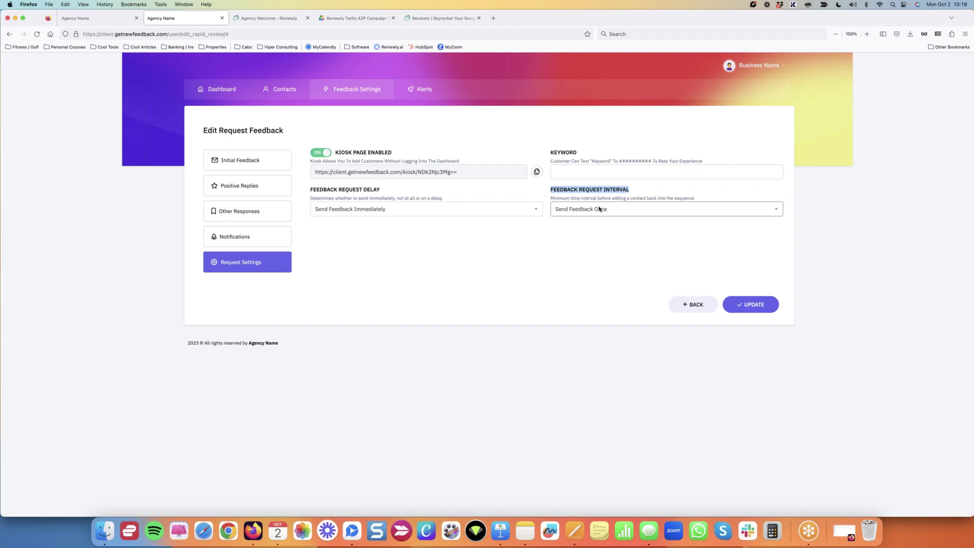
left_click(599, 209)
left_click(600, 211)
left_click(600, 208)
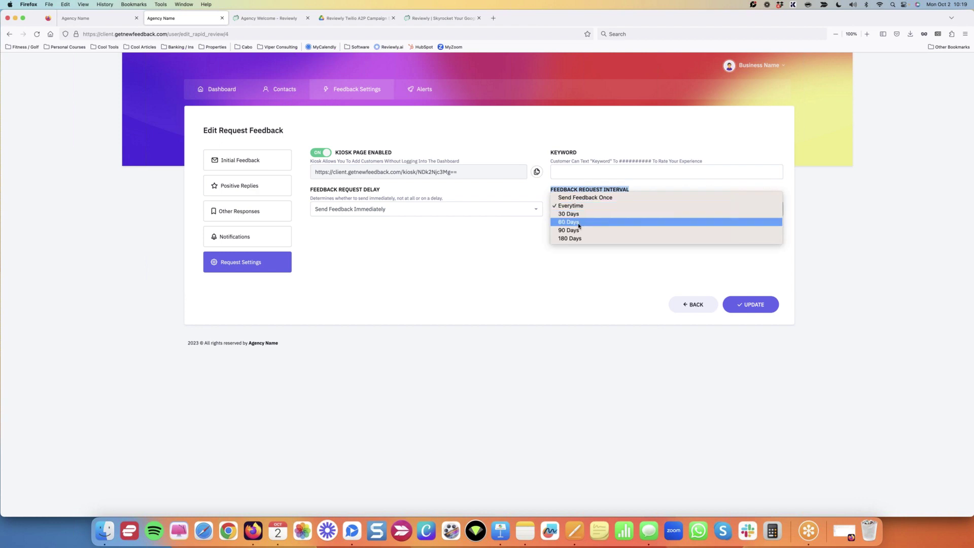
left_click(574, 198)
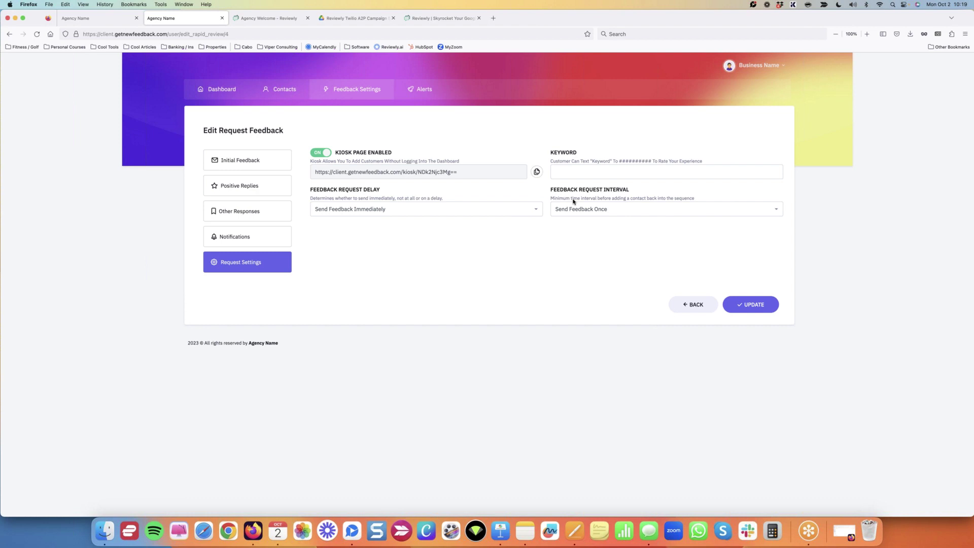
left_click(746, 305)
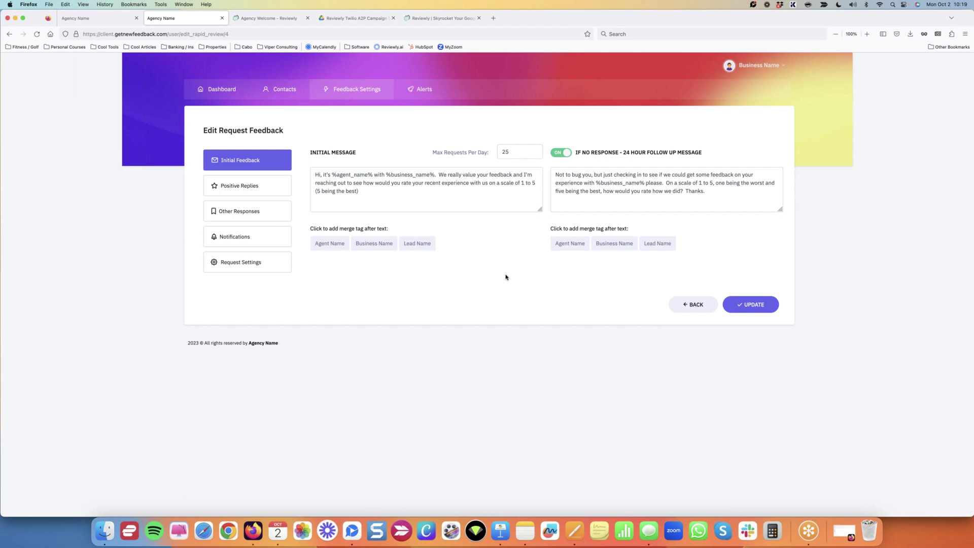
left_click(277, 267)
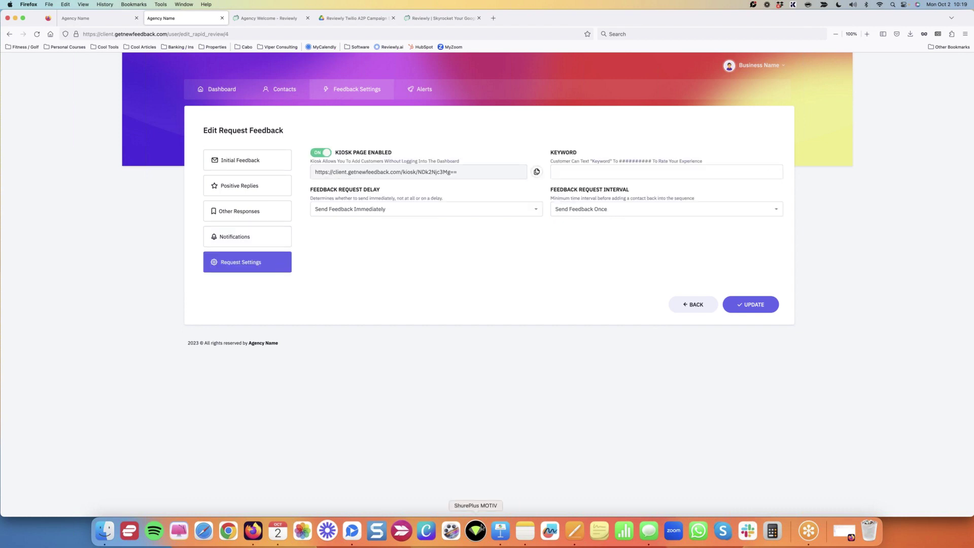
Switch to Keynote and resume the slideshow at the Business Location Updates slide.
left_click(501, 531)
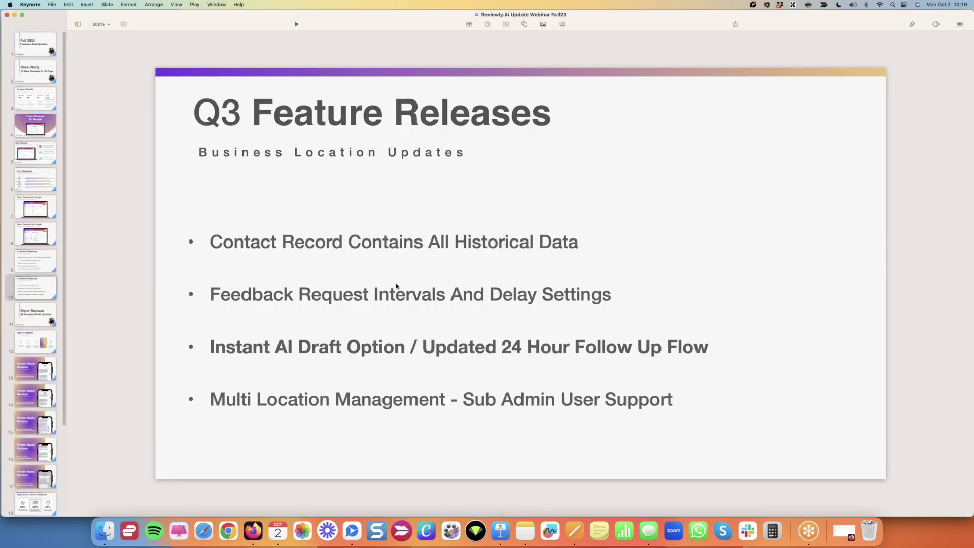
left_click(296, 24)
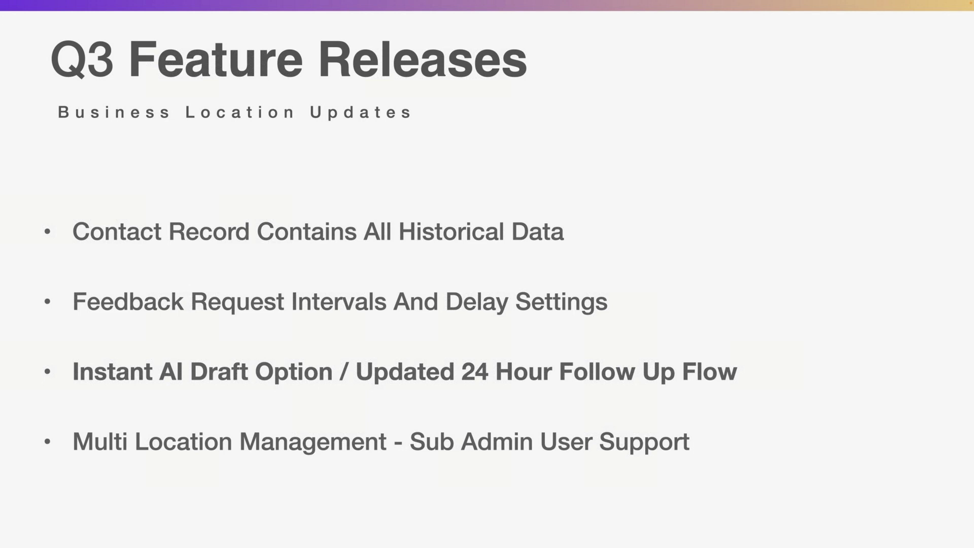
Switch from the Keynote slideshow to Firefox, show the Positive Replies settings, and highlight the Positive Feedback Reply label and its message text.
key("Escape")
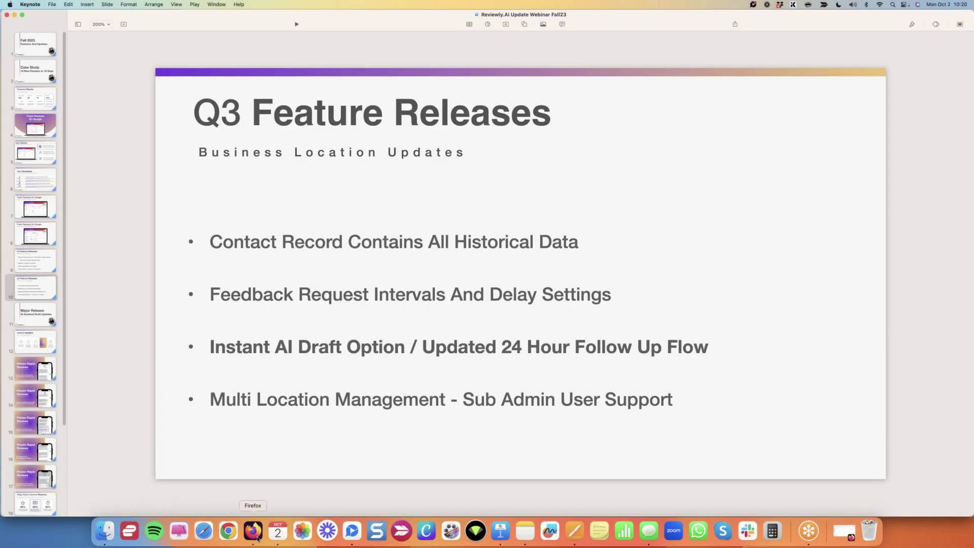
left_click(254, 531)
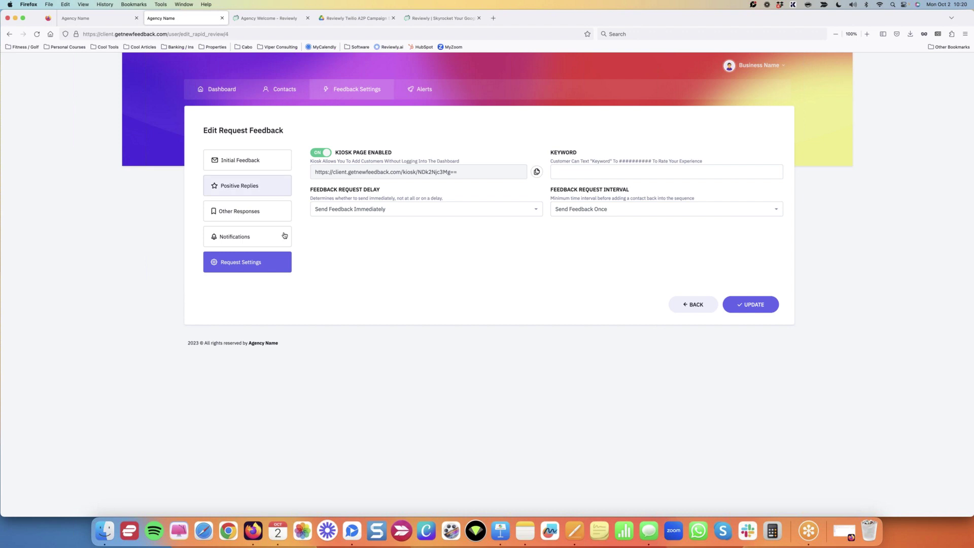
left_click(240, 186)
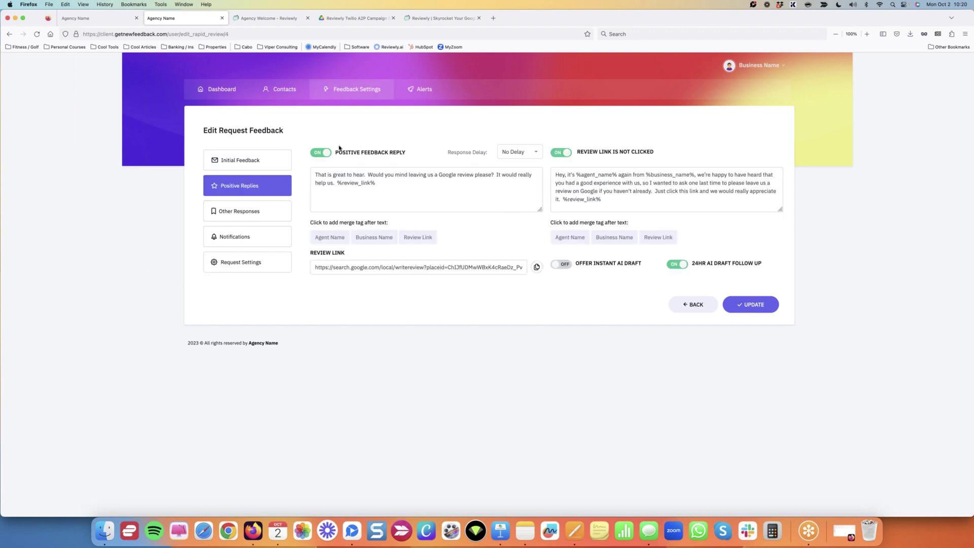
left_click_drag(336, 152, 406, 156)
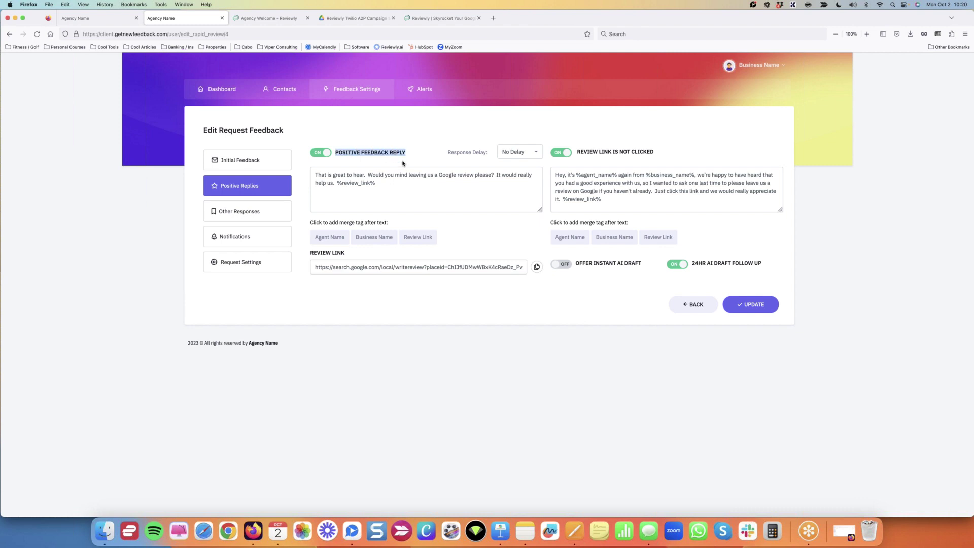
left_click_drag(503, 199, 293, 170)
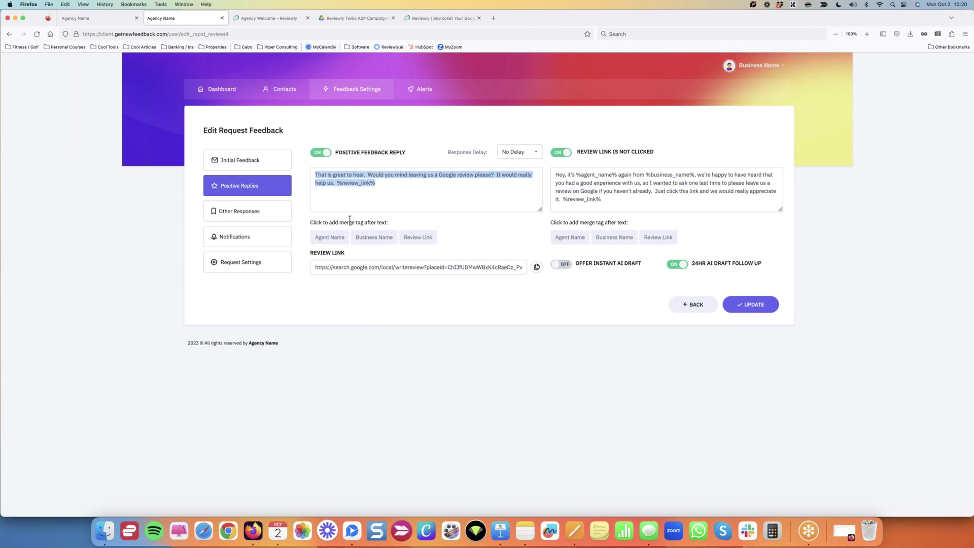
left_click(425, 299)
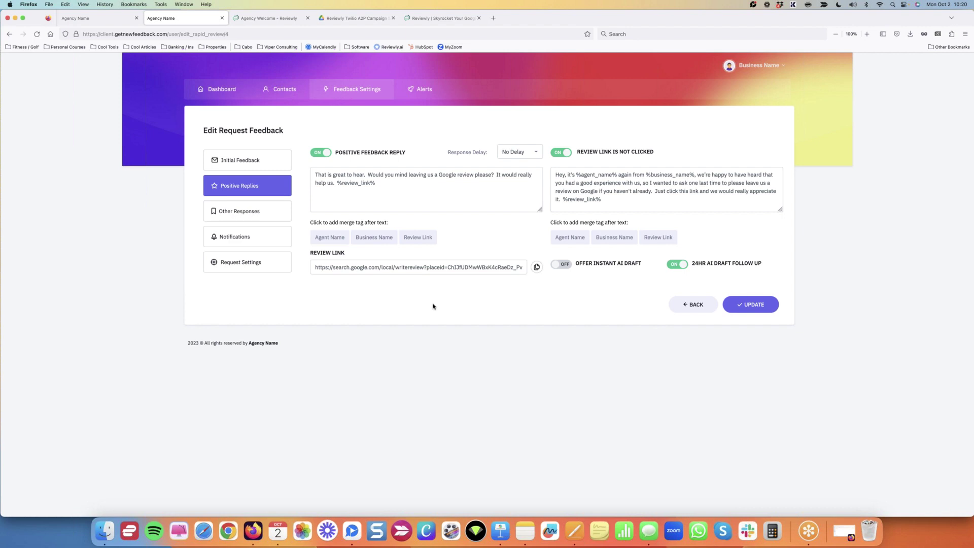
Turn on Offer Instant AI Draft for positive replies and save the feedback settings.
left_click(570, 269)
left_click(752, 305)
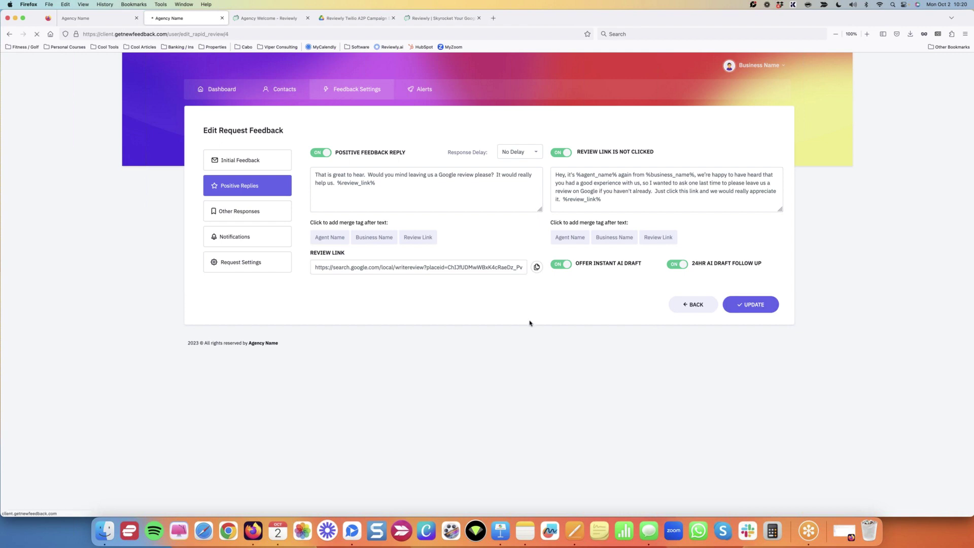
Return to the Positive Replies settings and highlight the Offer Instant AI Draft and 24HR AI Draft Follow Up labels.
left_click(272, 186)
triple_click(642, 265)
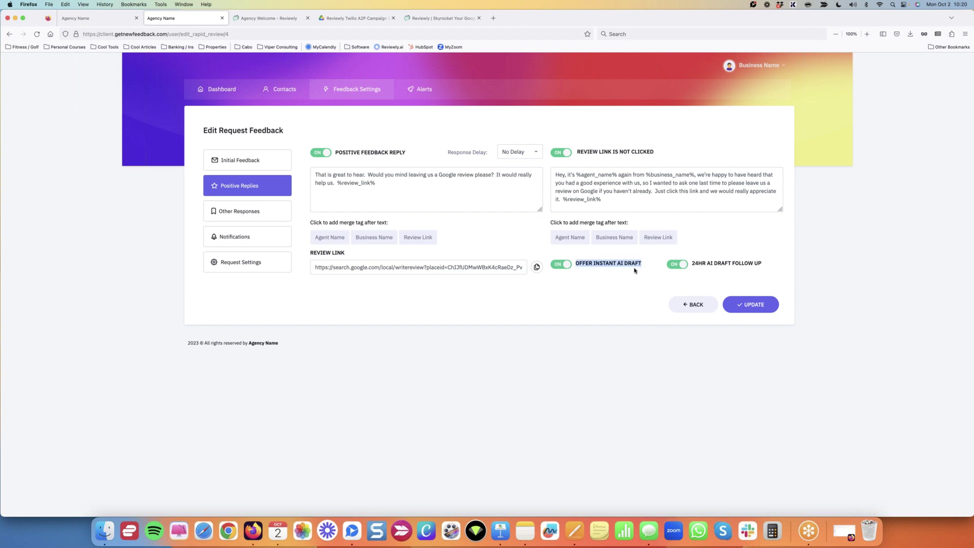
left_click_drag(692, 264, 761, 267)
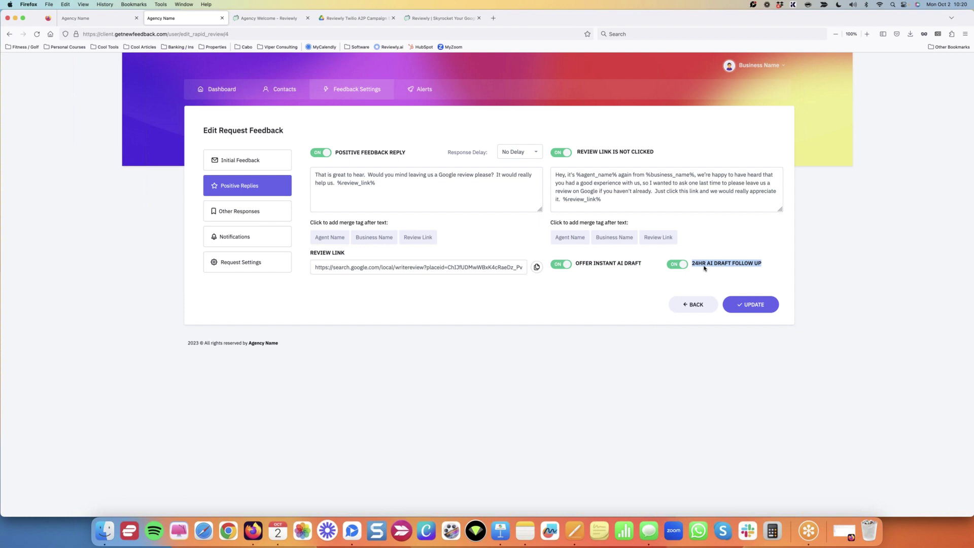